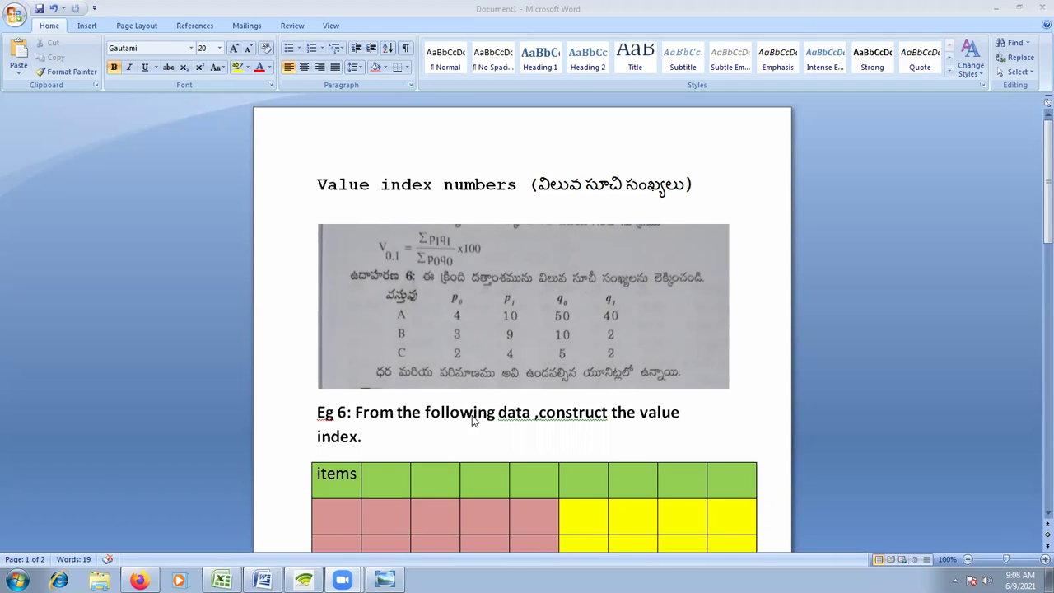
- Enter the headings P0 and P1 in the header cells after 'items'
{"action": "left_click", "coordinate": [540, 416]}
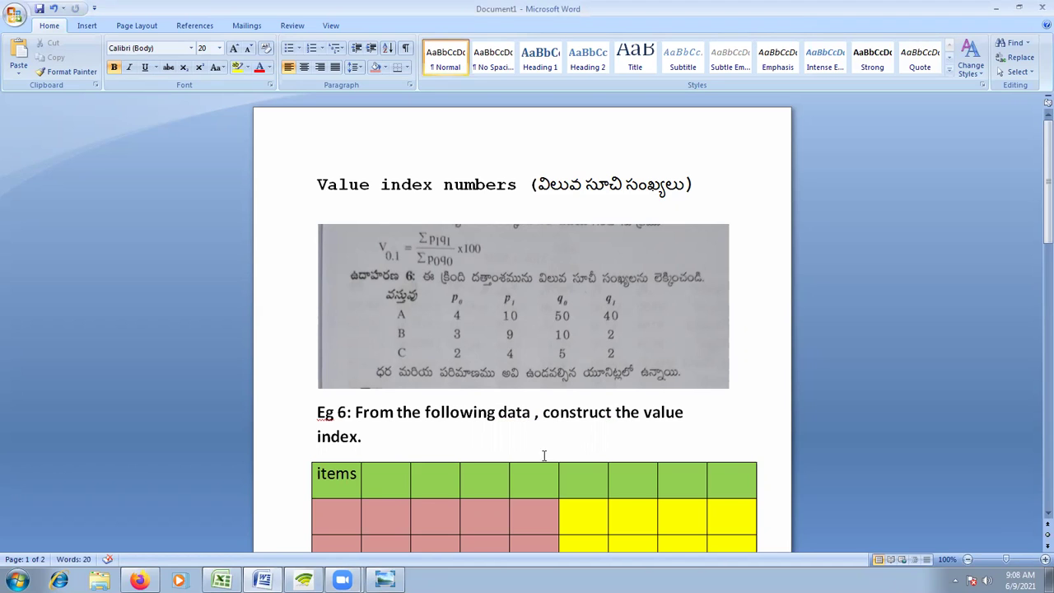
{"action": "scroll", "coordinate": [475, 511], "scroll_direction": "down", "scroll_amount": 1}
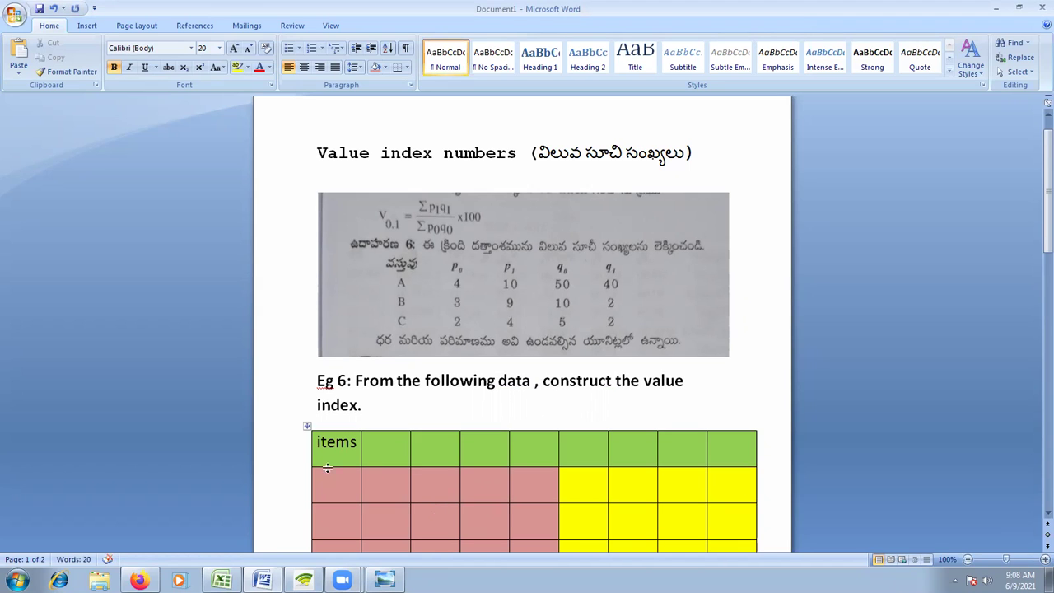
{"action": "left_click", "coordinate": [378, 444]}
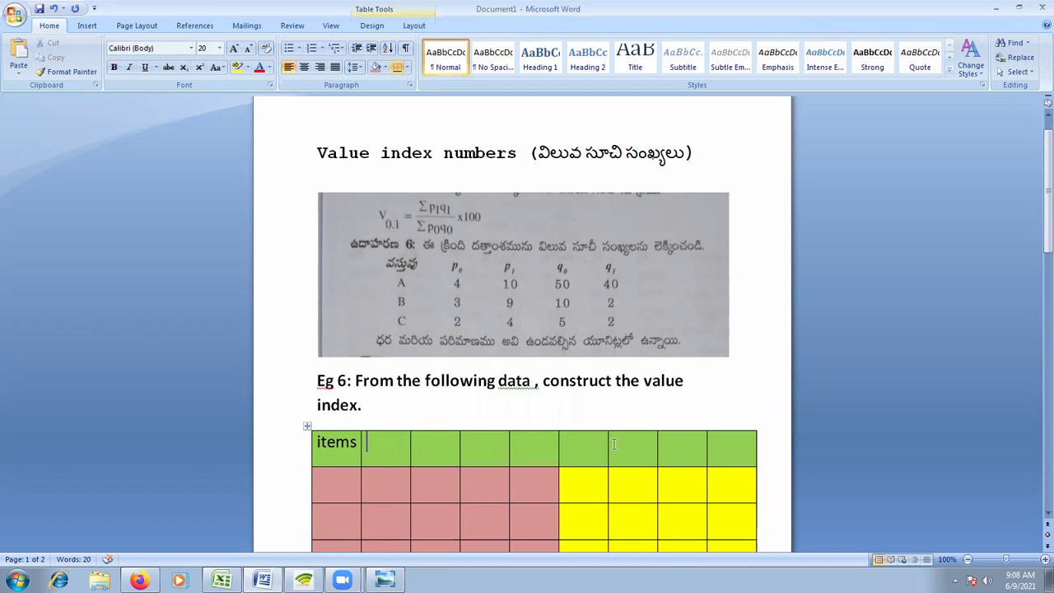
{"action": "scroll", "coordinate": [614, 444], "scroll_direction": "down", "scroll_amount": 1}
{"action": "scroll", "coordinate": [613, 443], "scroll_direction": "down", "scroll_amount": 2}
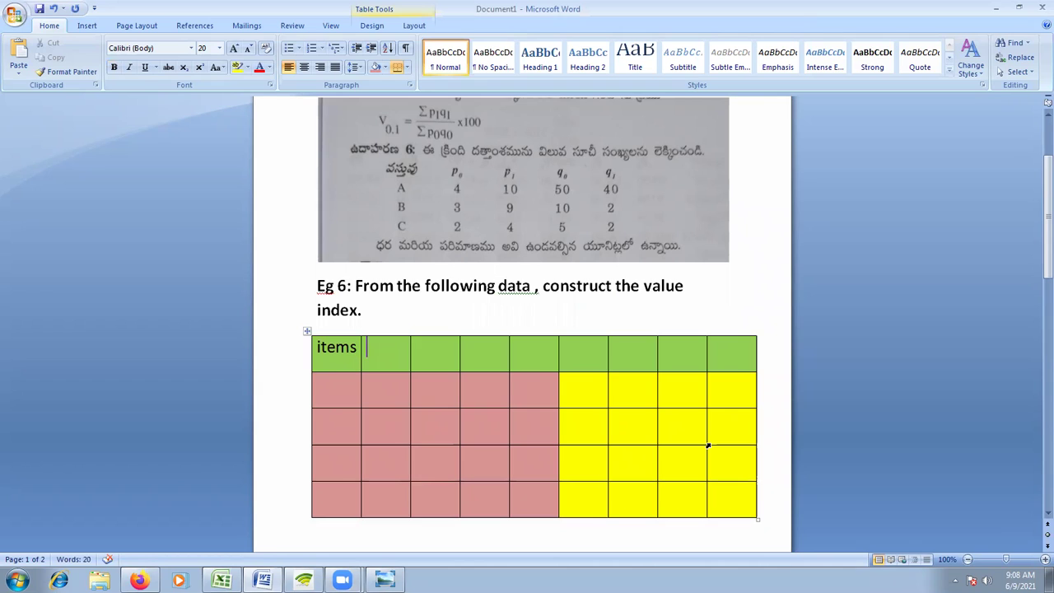
{"action": "type", "text": "p"}
{"action": "key", "text": "BackSpace"}
{"action": "type", "text": "P0"}
{"action": "key", "text": "Tab"}
{"action": "type", "text": "p"}
{"action": "key", "text": "BackSpace"}
{"action": "type", "text": "P1"}
- Enter the headings Q0 and Q1 in the next two header cells
{"action": "key", "text": "Tab"}
{"action": "type", "text": "q"}
{"action": "key", "text": "BackSpace"}
{"action": "type", "text": "Q0"}
{"action": "key", "text": "Tab"}
{"action": "type", "text": "q"}
{"action": "key", "text": "BackSpace"}
{"action": "type", "text": "Q1"}
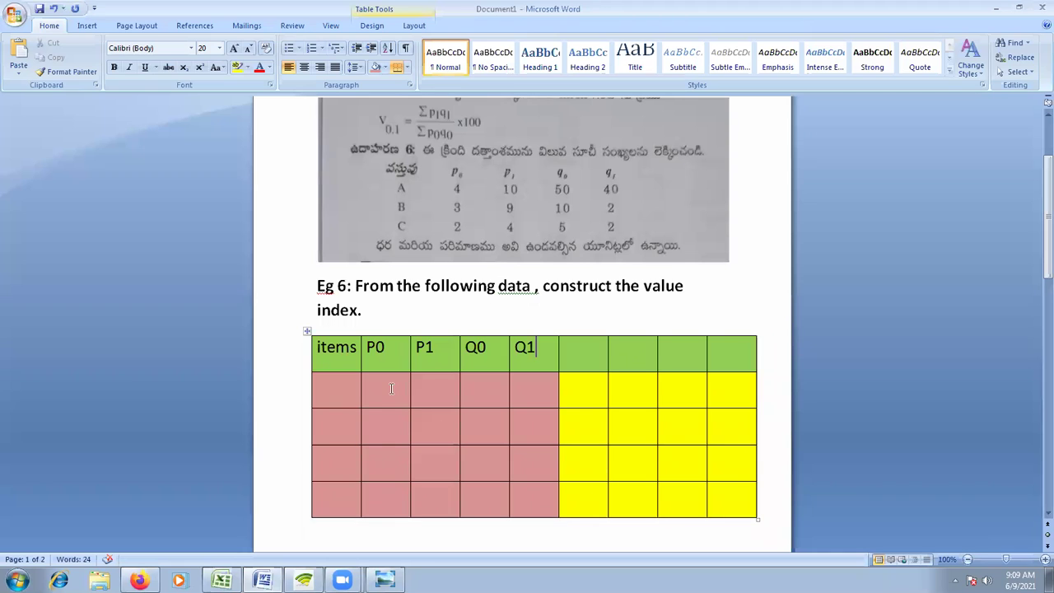
- Label the three data rows A, B and C in the first column
{"action": "left_click", "coordinate": [336, 398]}
{"action": "type", "text": "A"}
{"action": "key", "text": "Down"}
{"action": "type", "text": "B"}
{"action": "key", "text": "Down"}
{"action": "type", "text": "C"}
- Fill the P0 column with 4, 3, 2 and the P1 column with 10, 9, 4
{"action": "left_click", "coordinate": [398, 392]}
{"action": "type", "text": "4"}
{"action": "left_click", "coordinate": [382, 430]}
{"action": "type", "text": "3"}
{"action": "left_click", "coordinate": [382, 464]}
{"action": "type", "text": "2"}
{"action": "left_click", "coordinate": [443, 385]}
{"action": "type", "text": "1"}
{"action": "type", "text": "0"}
{"action": "left_click", "coordinate": [424, 427]}
{"action": "type", "text": "9"}
{"action": "left_click", "coordinate": [438, 464]}
{"action": "type", "text": "4"}
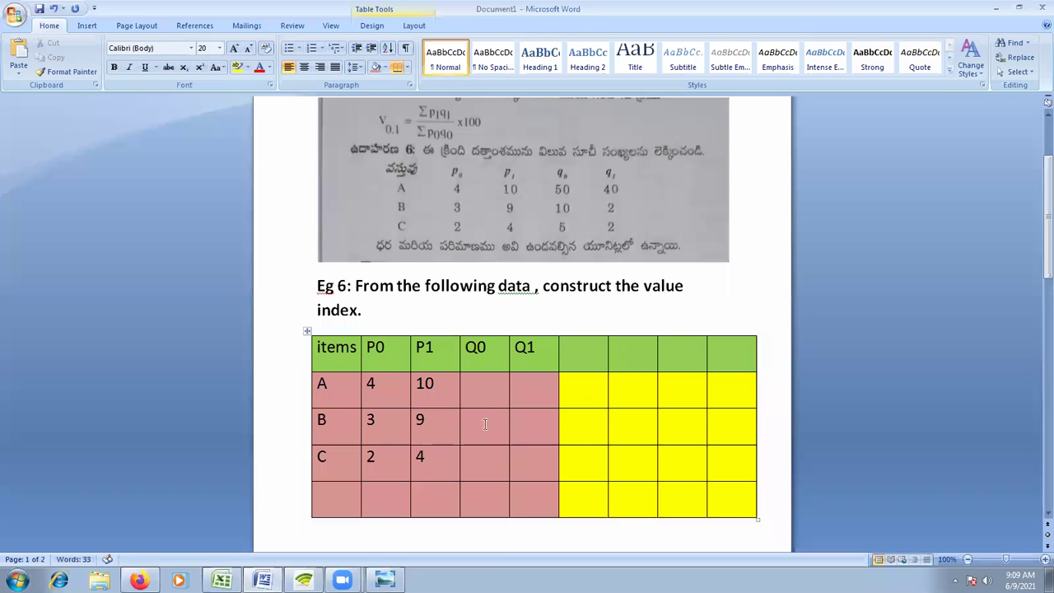
- Fill the Q0 column with 50, 10, 5 and the Q1 column with 40, 2, 2
{"action": "left_click", "coordinate": [489, 384]}
{"action": "type", "text": "50"}
{"action": "left_click", "coordinate": [475, 433]}
{"action": "type", "text": "10"}
{"action": "left_click", "coordinate": [475, 455]}
{"action": "type", "text": "5"}
{"action": "left_click", "coordinate": [531, 389]}
{"action": "type", "text": "40"}
{"action": "left_click", "coordinate": [529, 413]}
{"action": "type", "text": "2"}
{"action": "left_click", "coordinate": [524, 472]}
{"action": "type", "text": "2"}
{"action": "left_click", "coordinate": [586, 362]}
{"action": "scroll", "coordinate": [587, 362], "scroll_direction": "up", "scroll_amount": 1}
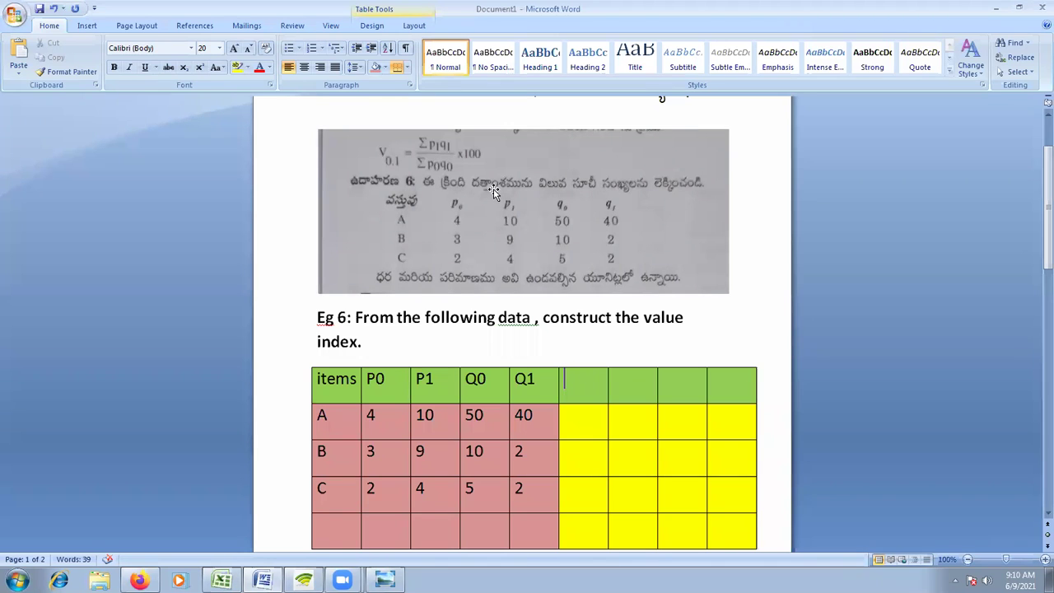
{"action": "scroll", "coordinate": [493, 189], "scroll_direction": "down", "scroll_amount": 4}
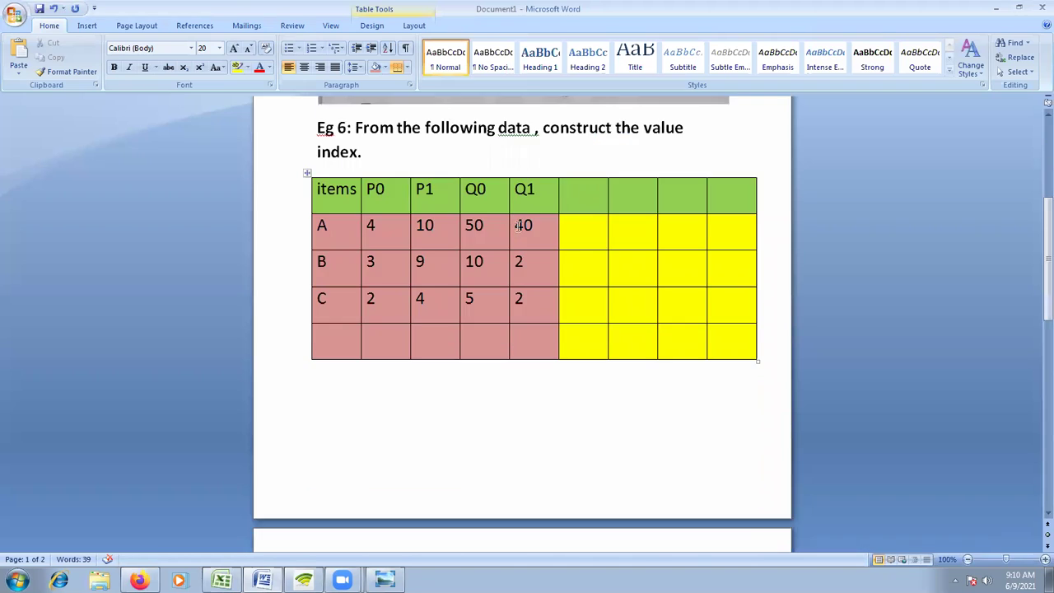
{"action": "scroll", "coordinate": [527, 247], "scroll_direction": "down", "scroll_amount": 5}
{"action": "scroll", "coordinate": [529, 265], "scroll_direction": "down", "scroll_amount": 3}
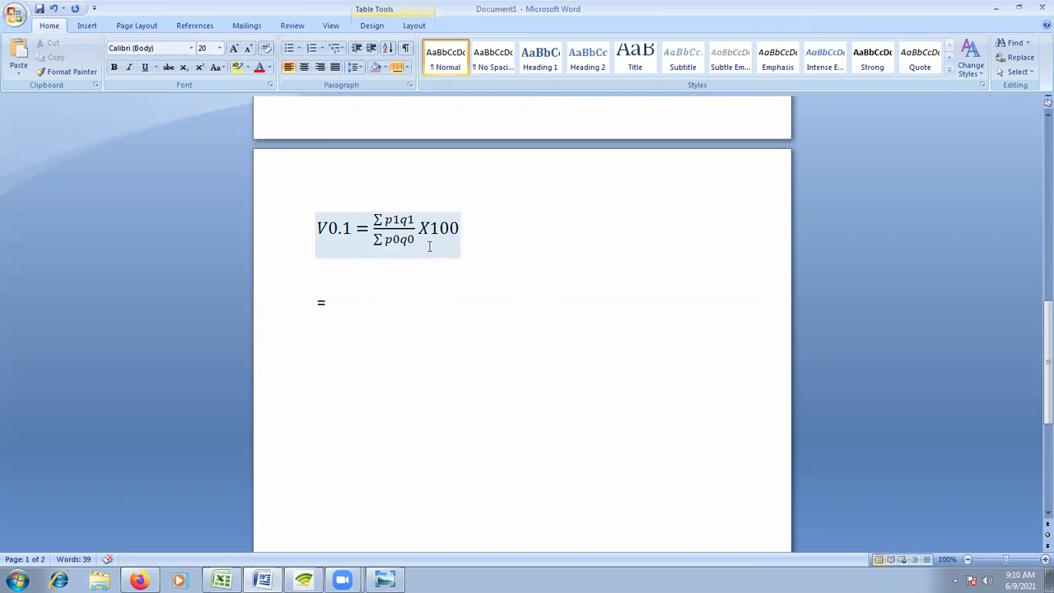
{"action": "scroll", "coordinate": [548, 257], "scroll_direction": "up", "scroll_amount": 4}
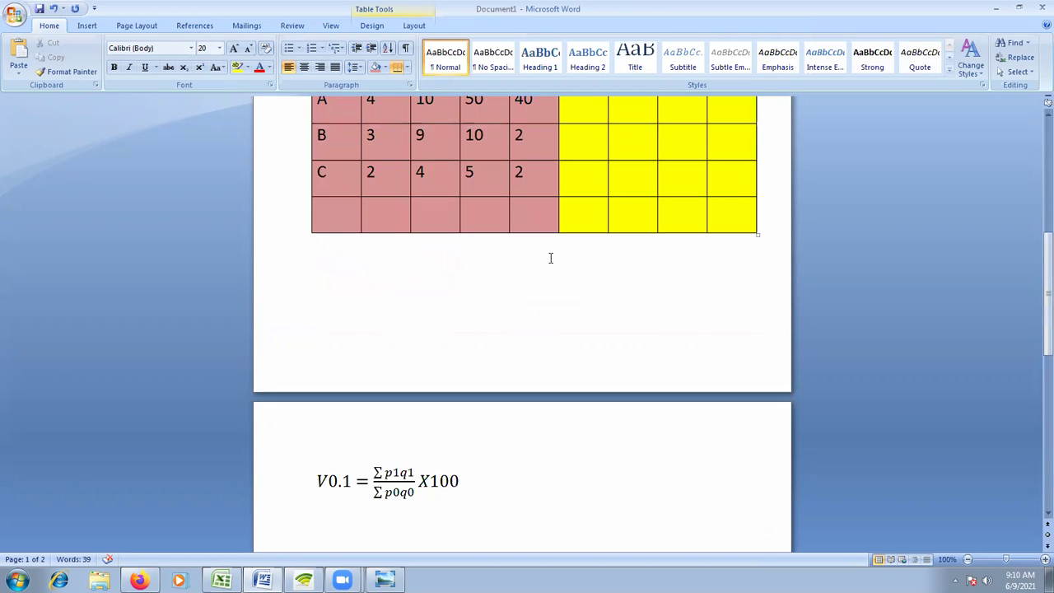
{"action": "scroll", "coordinate": [551, 256], "scroll_direction": "up", "scroll_amount": 3}
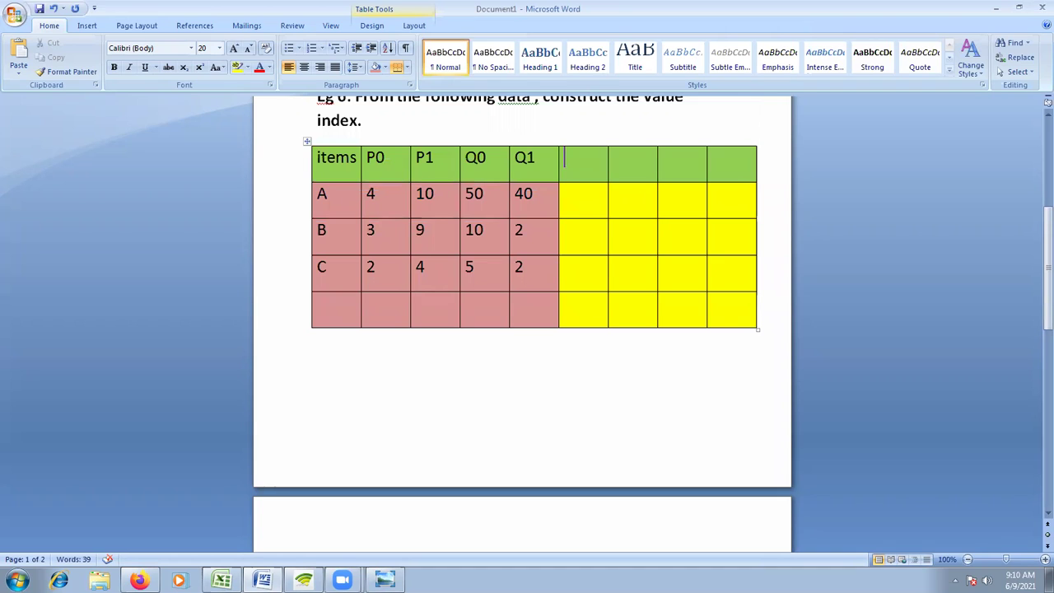
- Add P0Q0 and P1Q1 header cells, then point out row A's P0 4 and Q0 50
{"action": "type", "text": "P0"}
{"action": "type", "text": "Q0"}
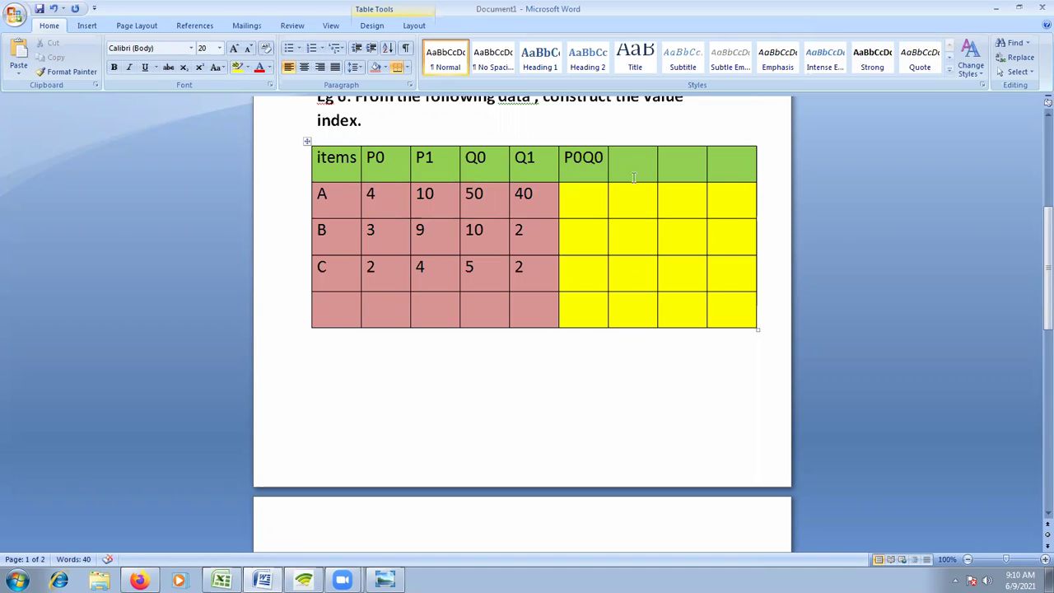
{"action": "left_click", "coordinate": [634, 167]}
{"action": "type", "text": "P1Q"}
{"action": "type", "text": "1"}
{"action": "left_click", "coordinate": [561, 214]}
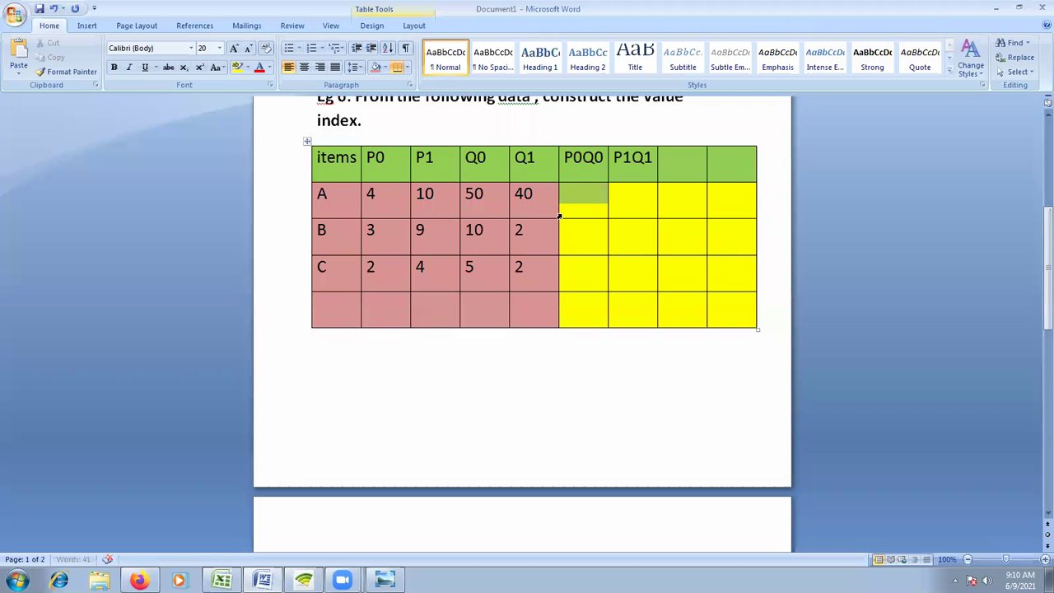
{"action": "left_click", "coordinate": [383, 207]}
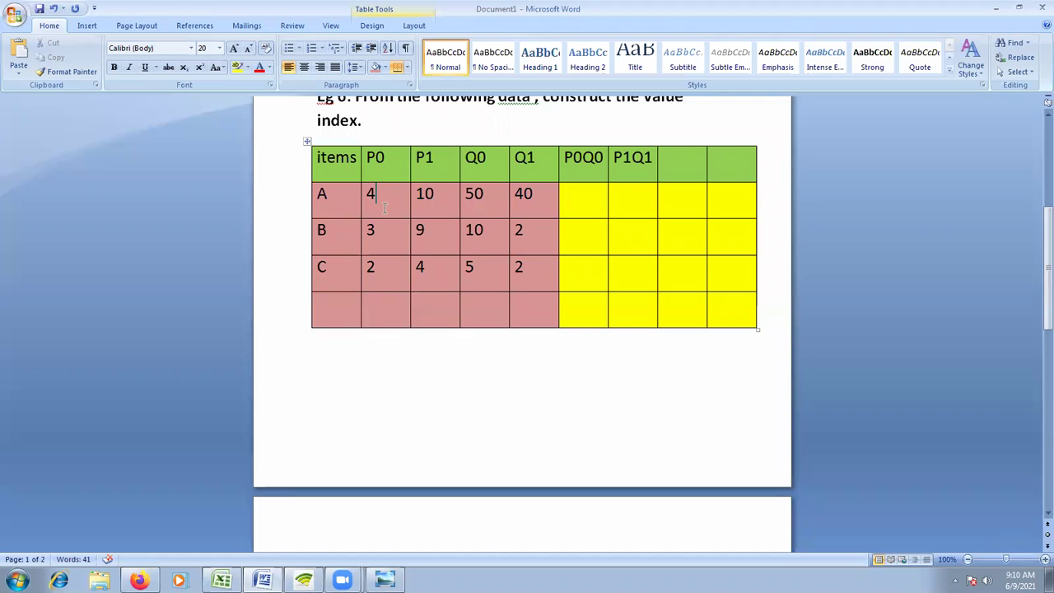
{"action": "left_click", "coordinate": [492, 201]}
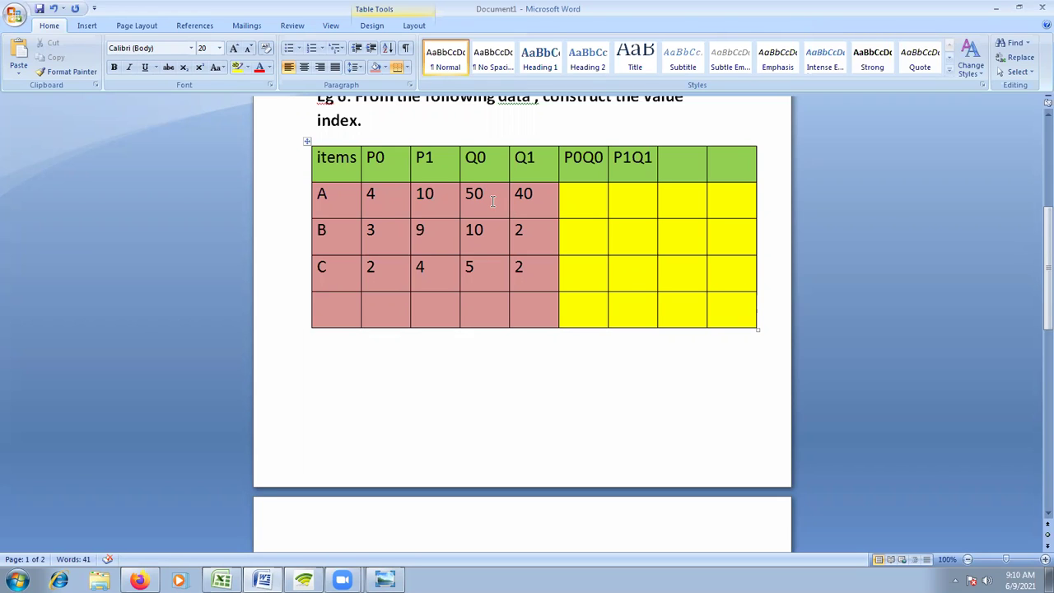
{"action": "left_click", "coordinate": [573, 205]}
- Enter the P0Q0 products 200, 30 and 10 for rows A, B and C
{"action": "type", "text": "200"}
{"action": "left_click", "coordinate": [384, 244]}
{"action": "left_click", "coordinate": [572, 240]}
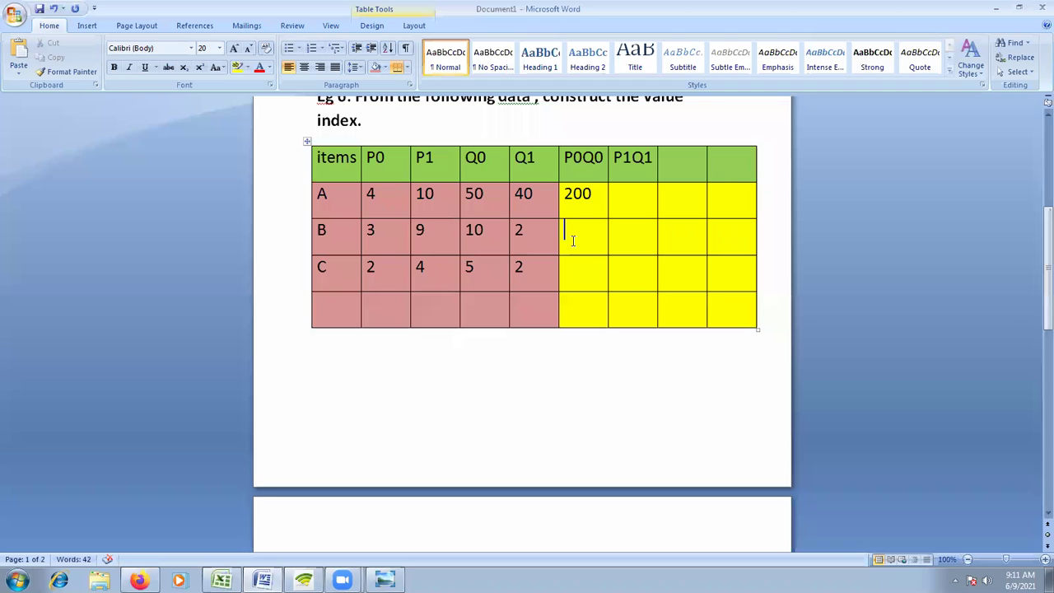
{"action": "type", "text": "30"}
{"action": "left_click", "coordinate": [382, 278]}
{"action": "left_click", "coordinate": [477, 275]}
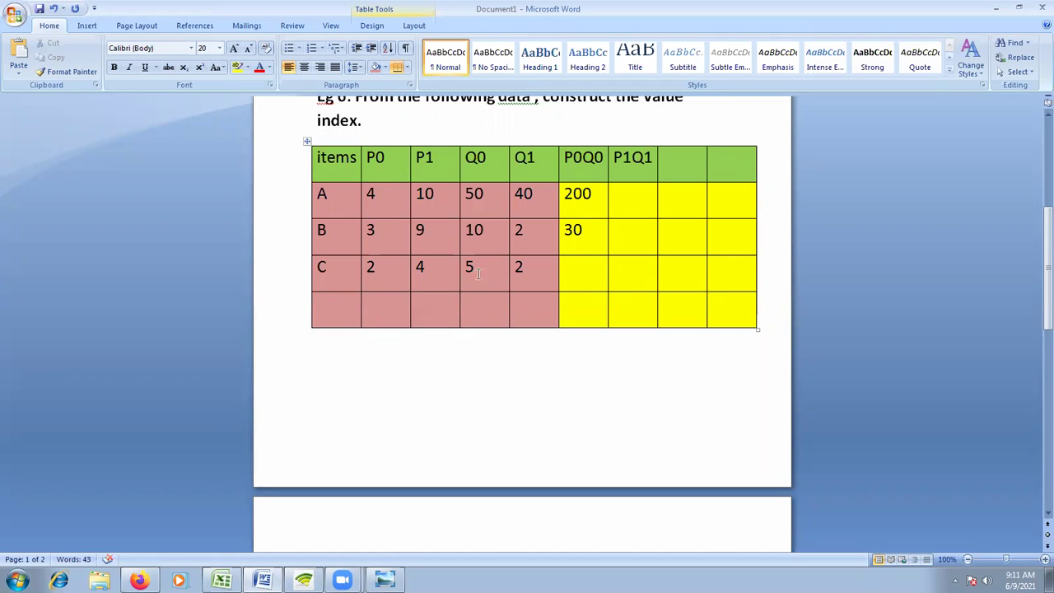
{"action": "left_click", "coordinate": [586, 271]}
{"action": "type", "text": "10"}
- Enter the P1Q1 products 400, 18 and 8 for rows A, B and C
{"action": "left_click", "coordinate": [638, 203]}
{"action": "left_click", "coordinate": [425, 197]}
{"action": "left_click", "coordinate": [546, 203]}
{"action": "left_click", "coordinate": [634, 203]}
{"action": "type", "text": "40"}
{"action": "type", "text": "0"}
{"action": "left_click", "coordinate": [427, 237]}
{"action": "left_click", "coordinate": [539, 238]}
{"action": "left_click", "coordinate": [631, 238]}
{"action": "type", "text": "18"}
{"action": "left_click", "coordinate": [623, 280]}
{"action": "left_click", "coordinate": [429, 275]}
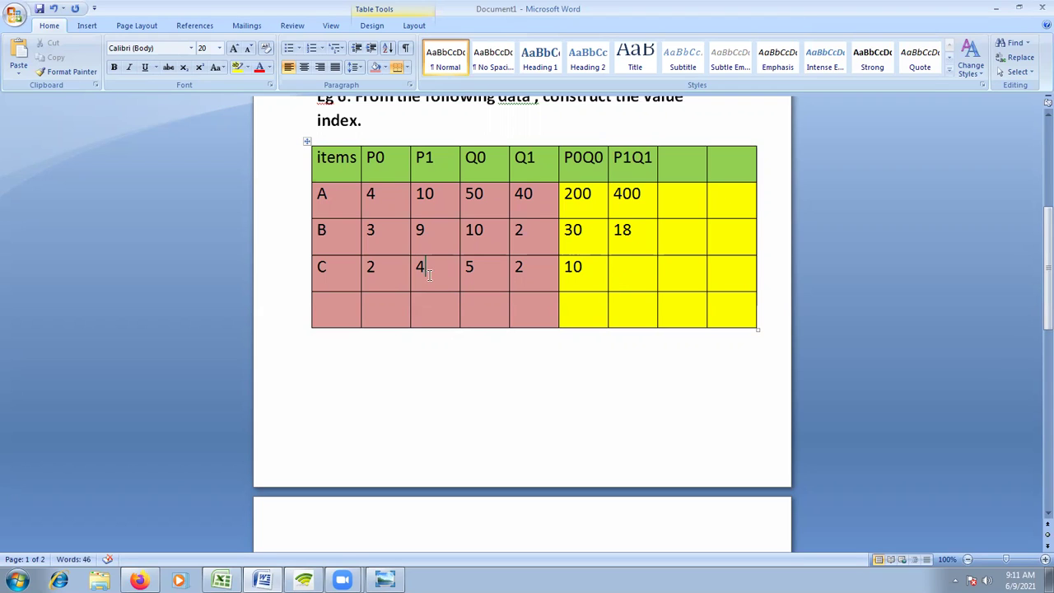
{"action": "left_click", "coordinate": [640, 278]}
{"action": "type", "text": "8"}
- Enter the column totals 240 for P0Q0 and 426 for P1Q1 in the bottom row
{"action": "left_click", "coordinate": [586, 310]}
{"action": "left_click", "coordinate": [583, 310]}
{"action": "type", "text": "240"}
{"action": "left_click", "coordinate": [648, 306]}
{"action": "type", "text": "4"}
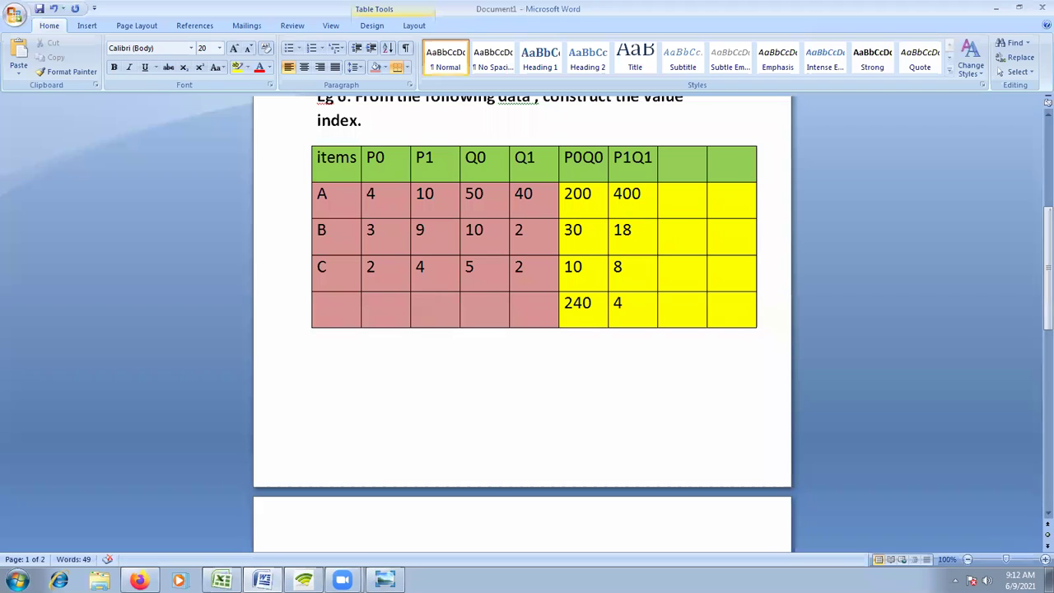
{"action": "type", "text": "26"}
{"action": "left_click", "coordinate": [675, 368]}
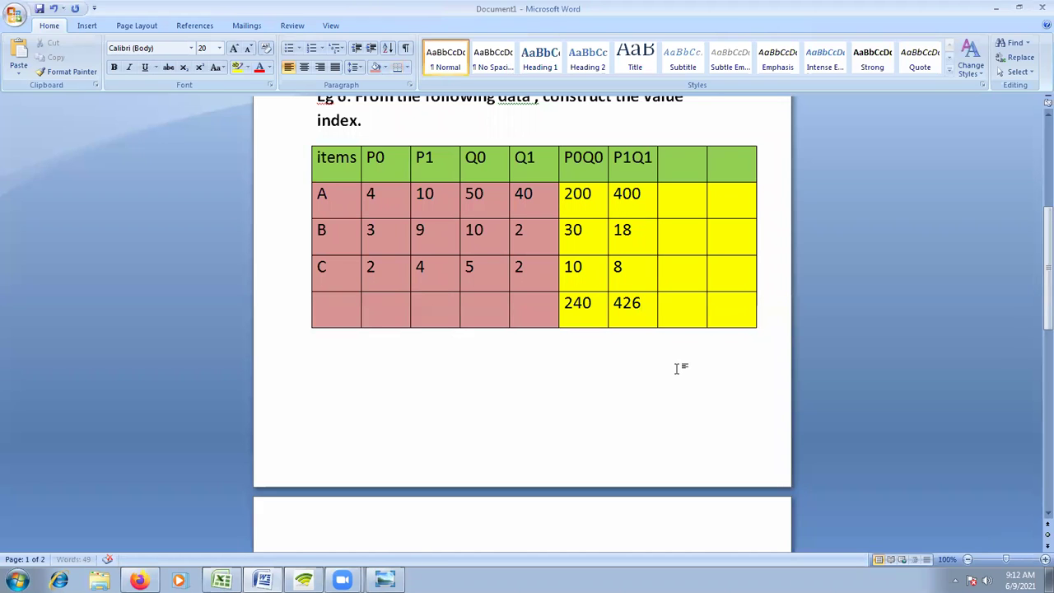
- Insert a new blank equation after the '=' below the V0.1 formula
{"action": "scroll", "coordinate": [675, 368], "scroll_direction": "down", "scroll_amount": 1}
{"action": "scroll", "coordinate": [675, 368], "scroll_direction": "down", "scroll_amount": 1}
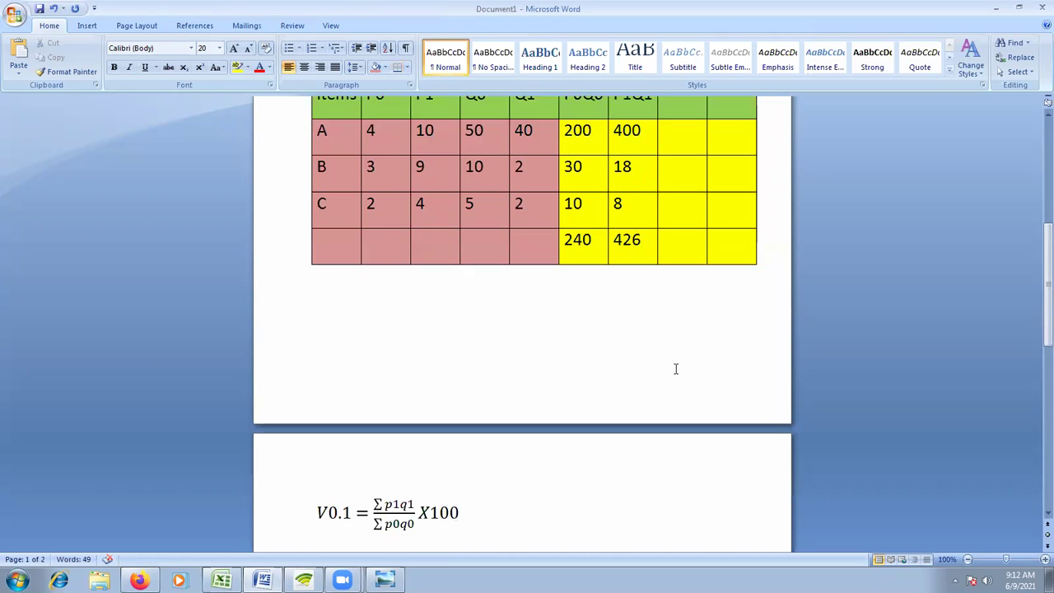
{"action": "scroll", "coordinate": [675, 368], "scroll_direction": "down", "scroll_amount": 3}
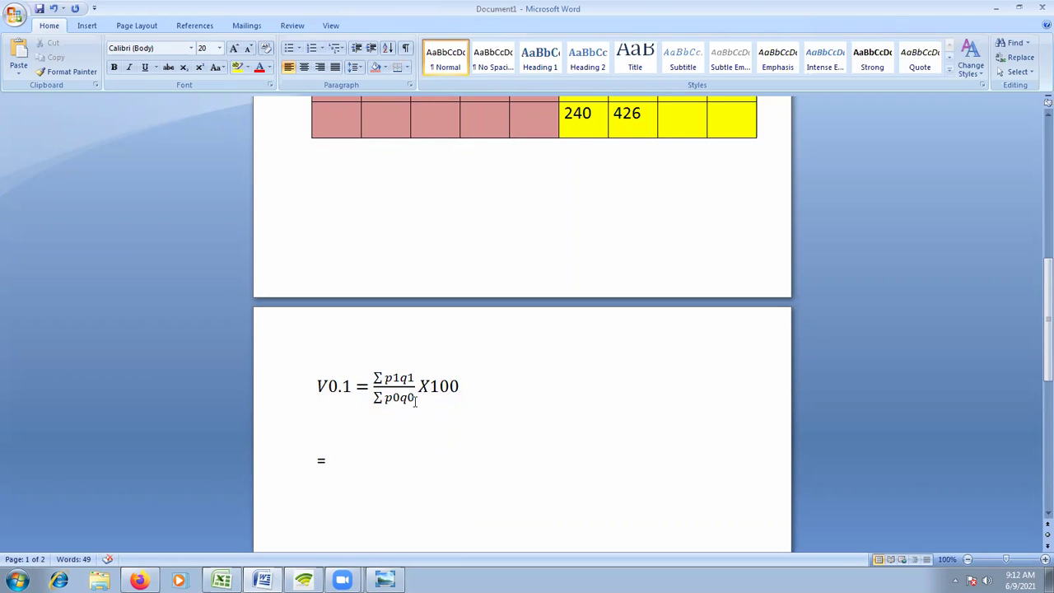
{"action": "left_click", "coordinate": [357, 461]}
{"action": "left_click", "coordinate": [86, 26]}
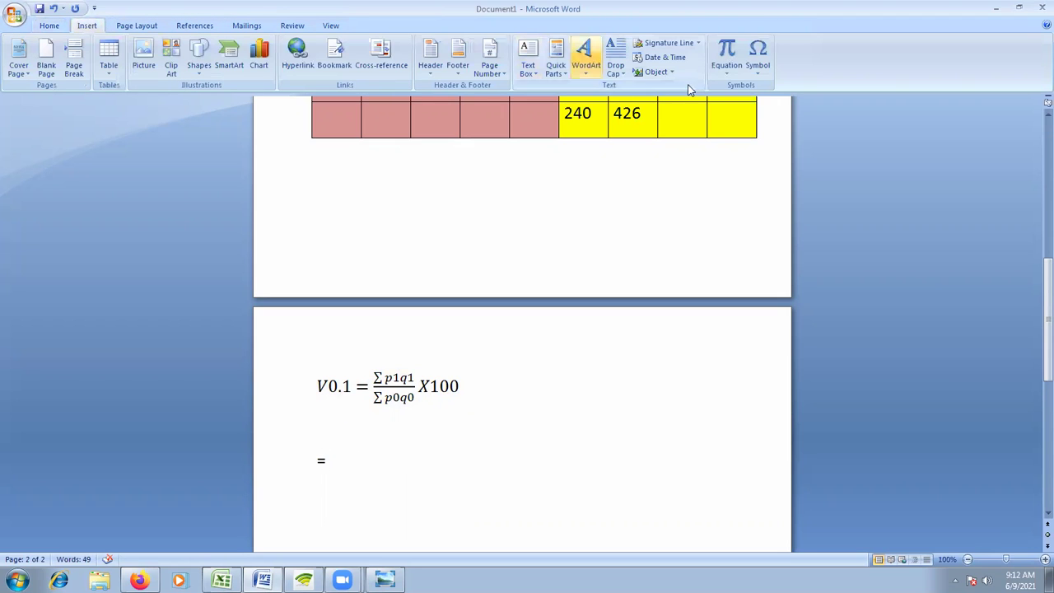
{"action": "left_click", "coordinate": [726, 70]}
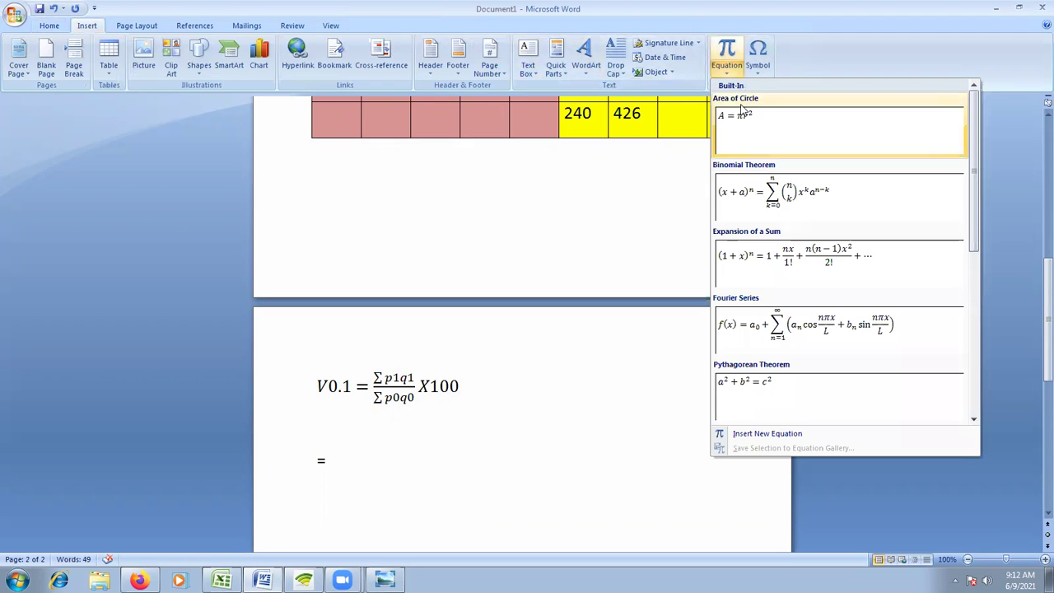
{"action": "left_click", "coordinate": [767, 433]}
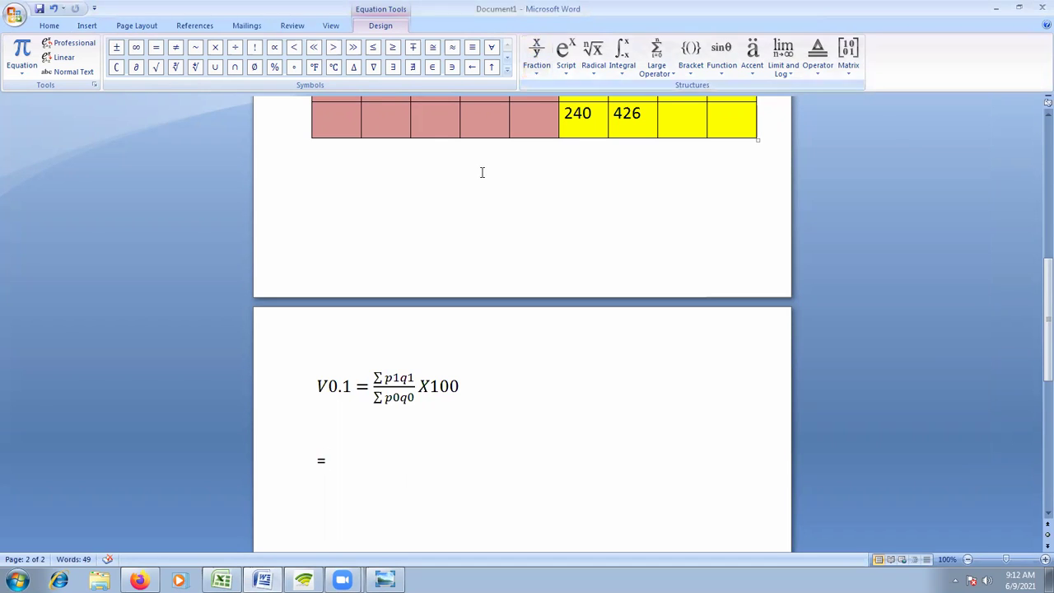
- Fill the equation with a stacked fraction of 426 over 240
{"action": "left_click", "coordinate": [536, 51]}
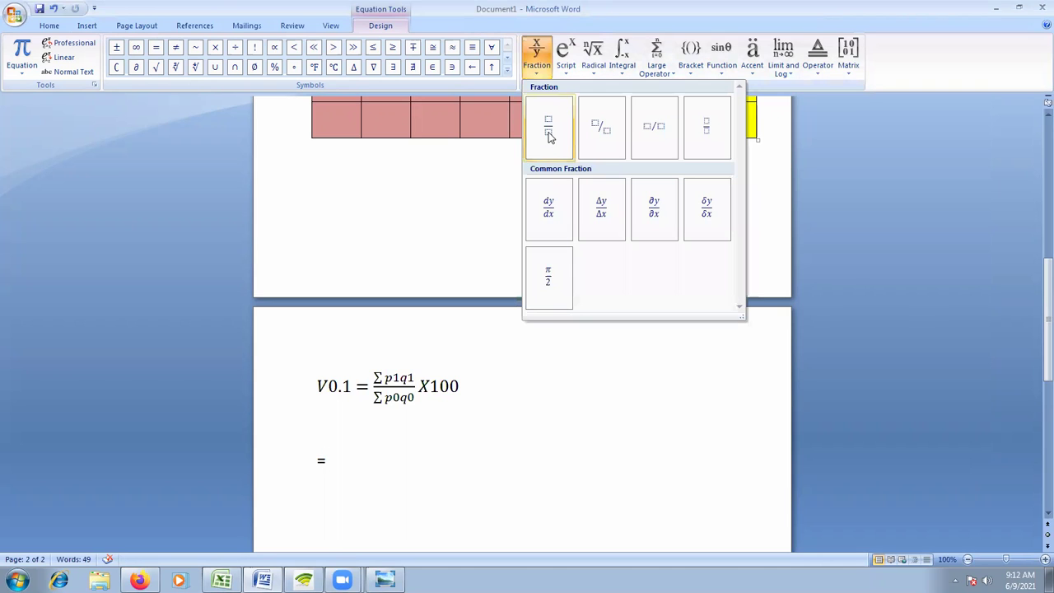
{"action": "left_click", "coordinate": [549, 131]}
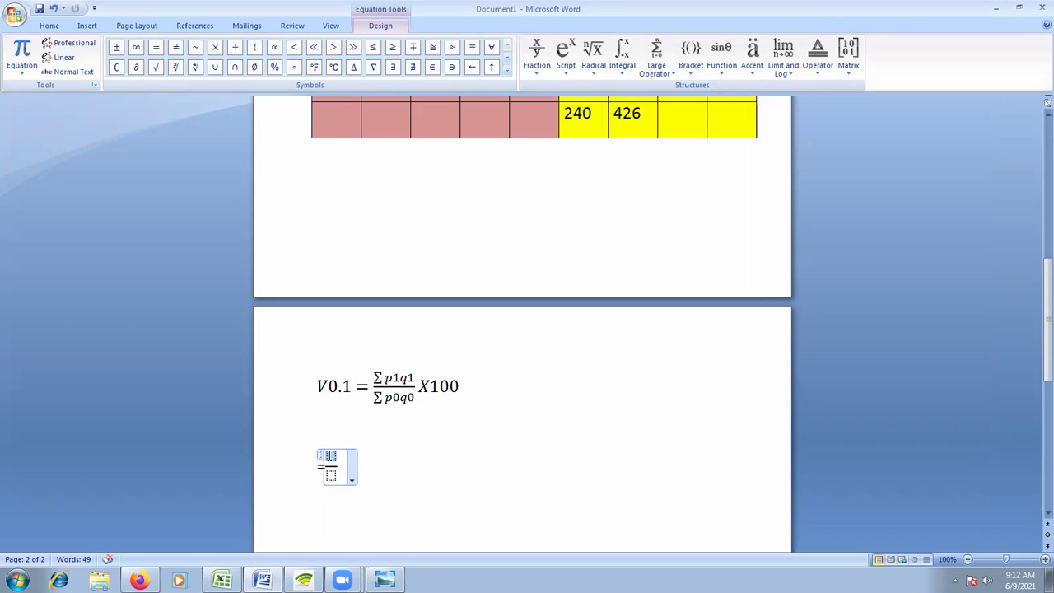
{"action": "type", "text": "4"}
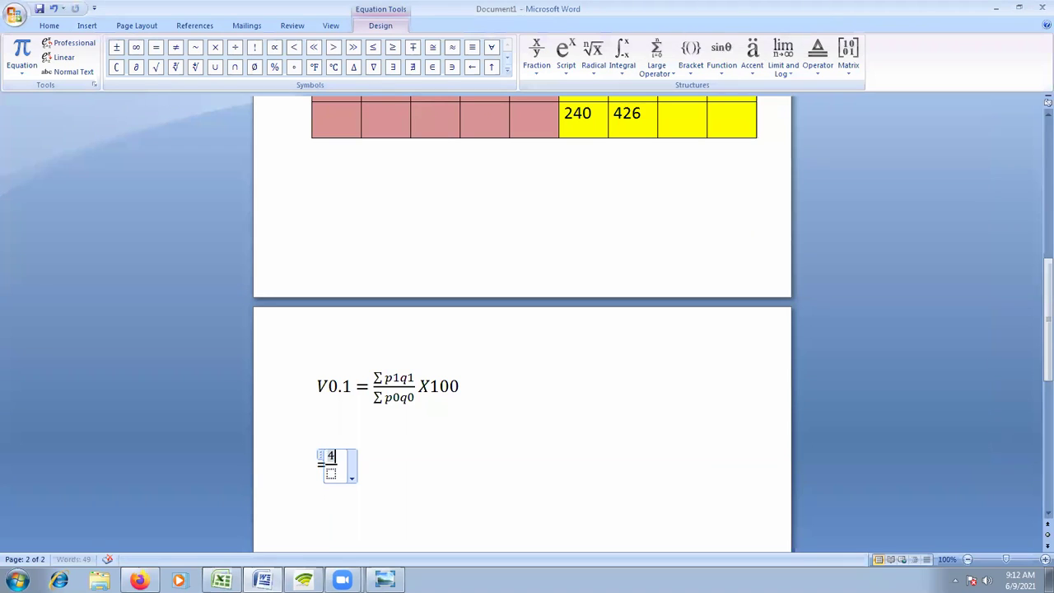
{"action": "type", "text": "26"}
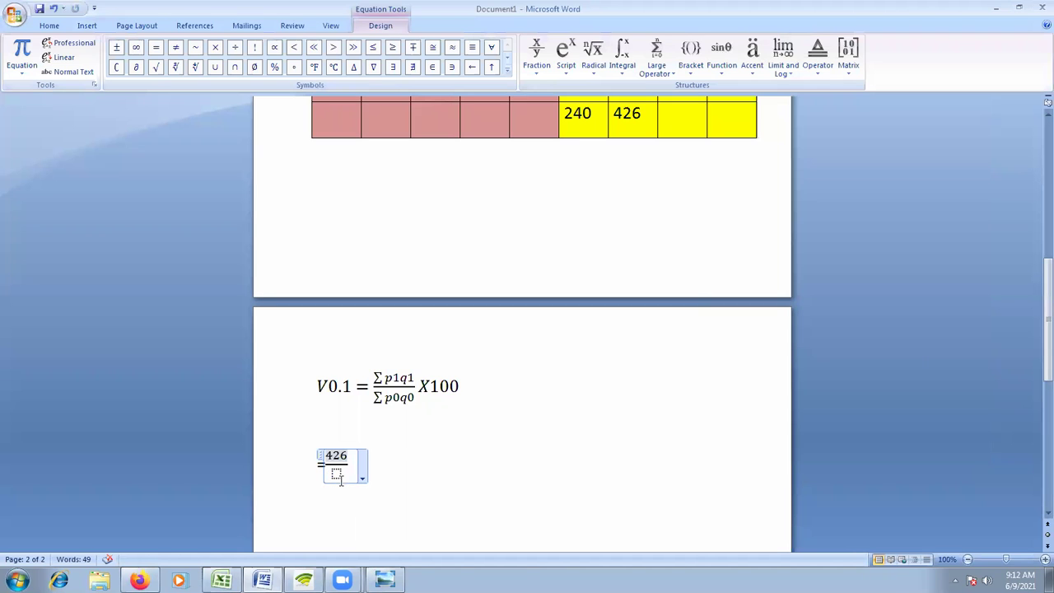
{"action": "left_click", "coordinate": [336, 475]}
{"action": "type", "text": "240"}
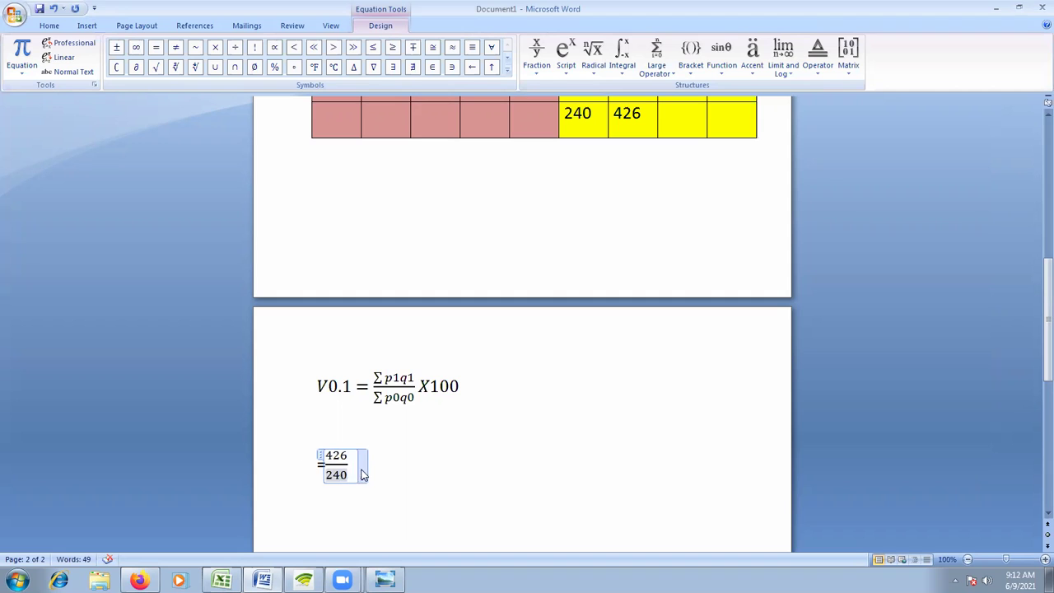
{"action": "left_click", "coordinate": [385, 465]}
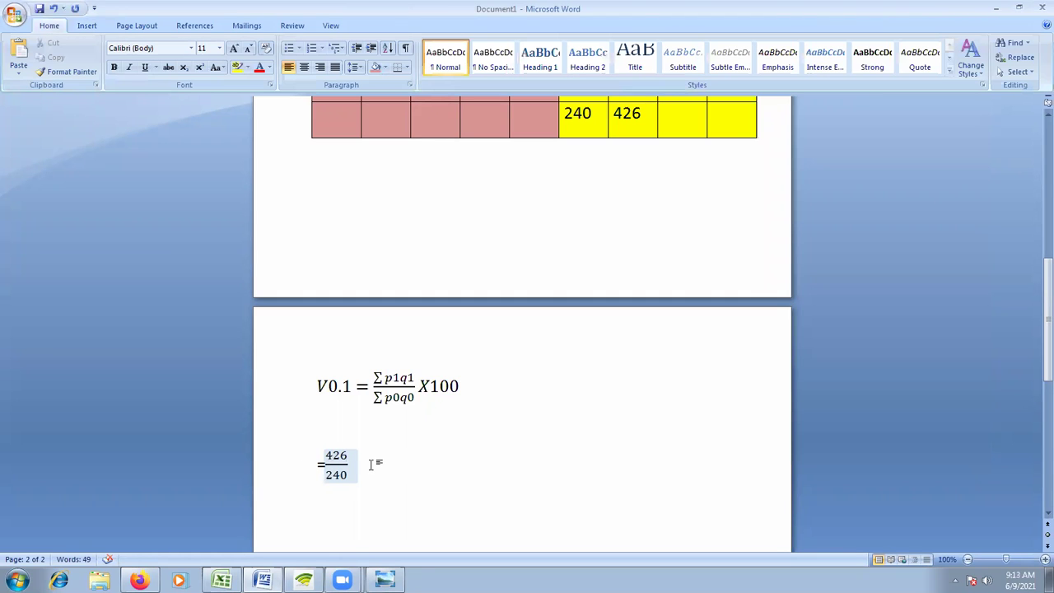
- Append x100 to the fraction, then add lines =1.775x100 and =177.50 below
{"action": "type", "text": "x1"}
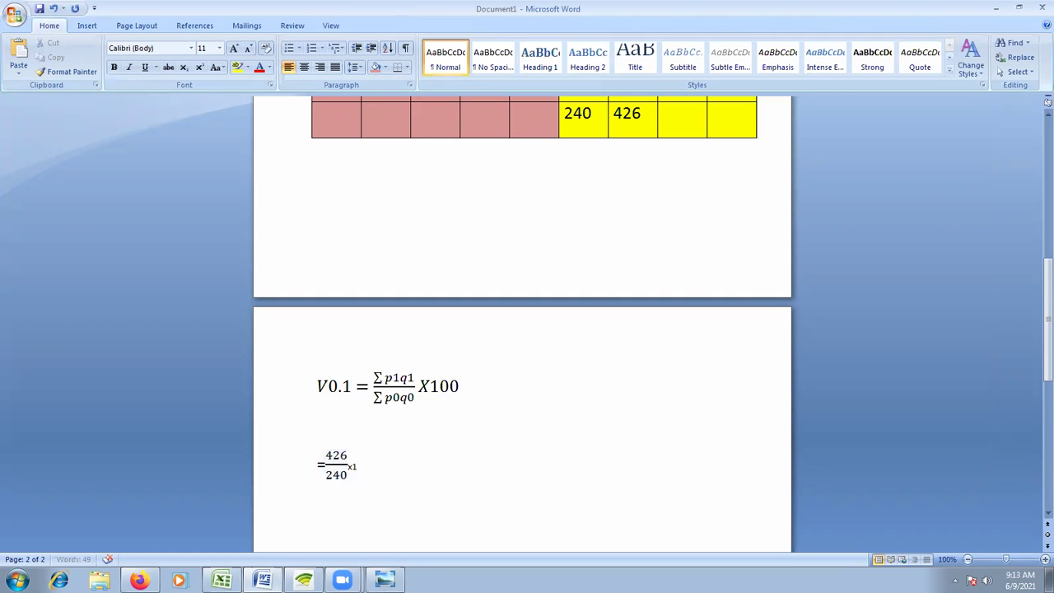
{"action": "type", "text": "00"}
{"action": "key", "text": "Return"}
{"action": "type", "text": "="}
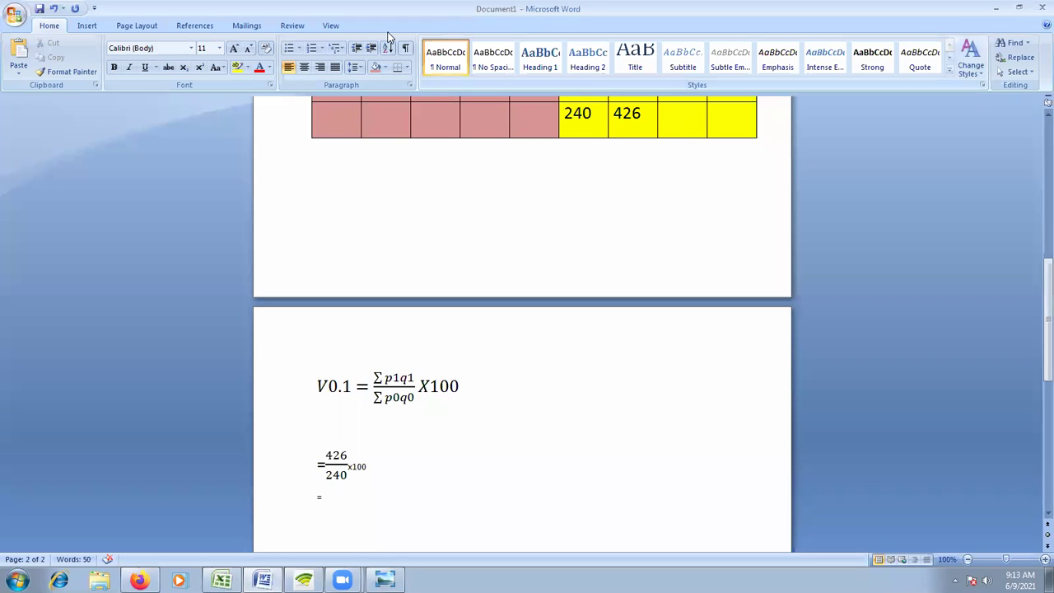
{"action": "type", "text": "1.77"}
{"action": "type", "text": "5x"}
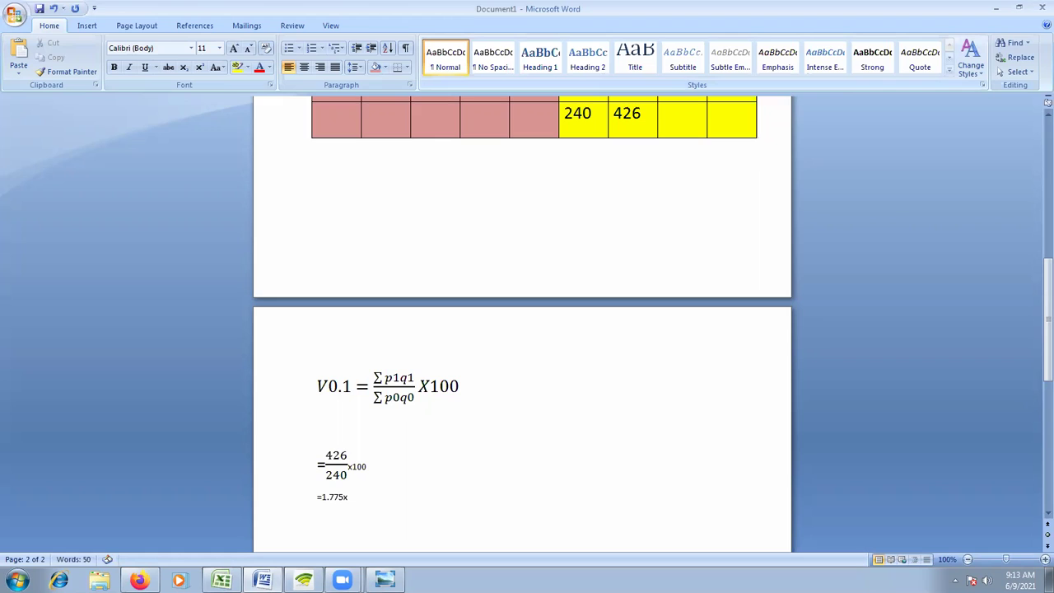
{"action": "type", "text": "100"}
{"action": "key", "text": "Return"}
{"action": "type", "text": "=1"}
{"action": "type", "text": "77."}
{"action": "type", "text": "50"}
{"action": "scroll", "coordinate": [345, 512], "scroll_direction": "down", "scroll_amount": 3}
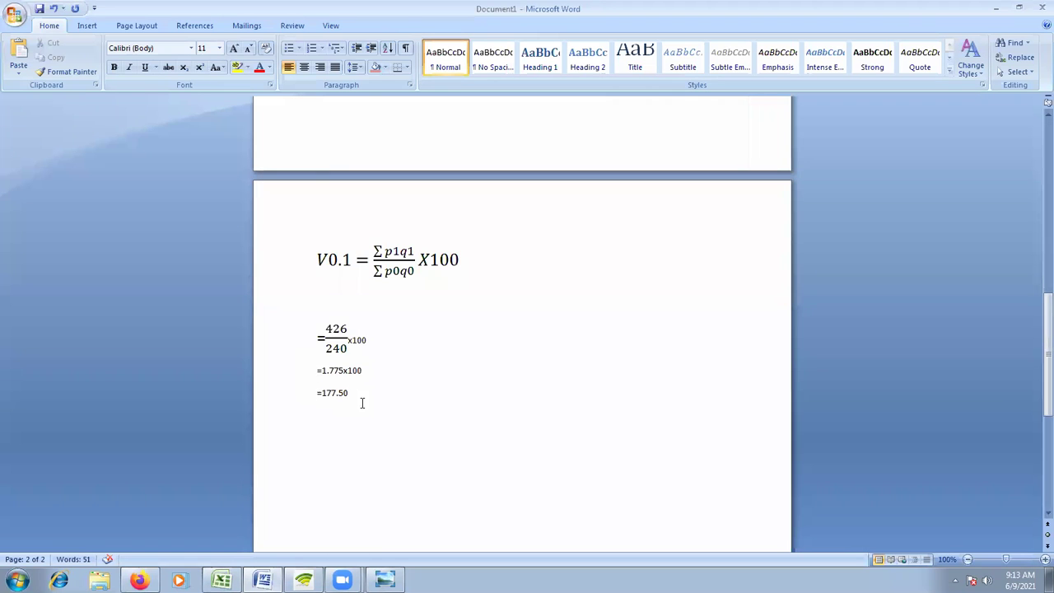
- Set the =1.775x100 and =177.50 lines to font size 22
{"action": "left_click_drag", "start_coordinate": [317, 373], "coordinate": [368, 411]}
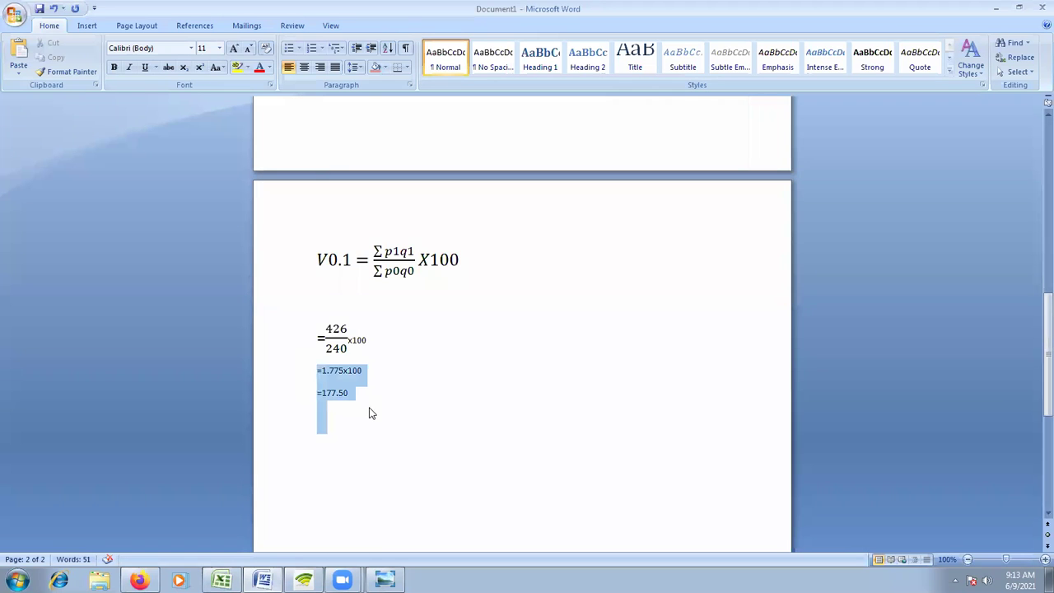
{"action": "left_click", "coordinate": [218, 48]}
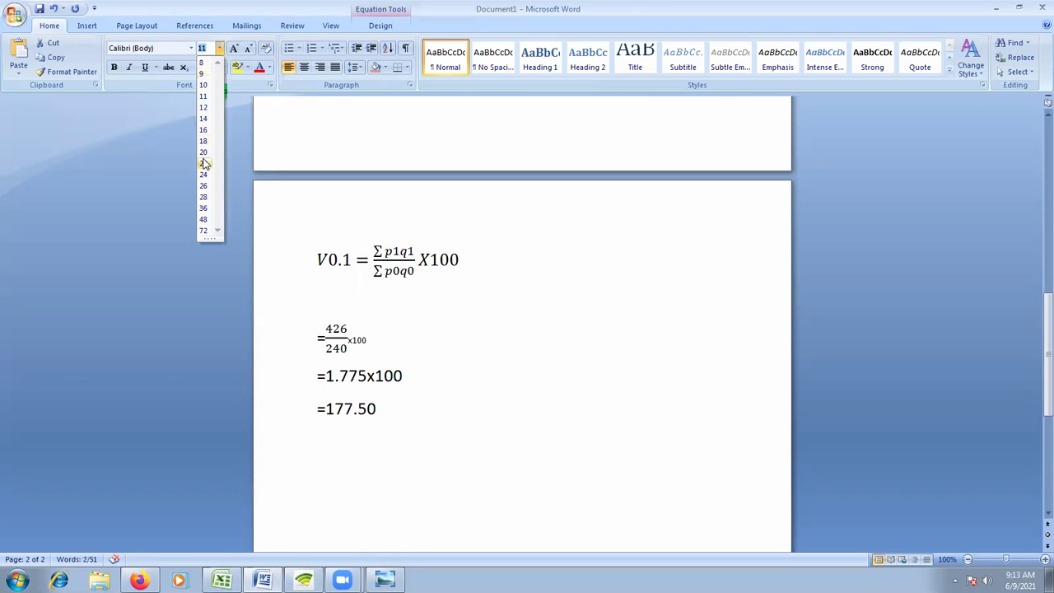
{"action": "left_click", "coordinate": [204, 165]}
{"action": "key", "text": "Right"}
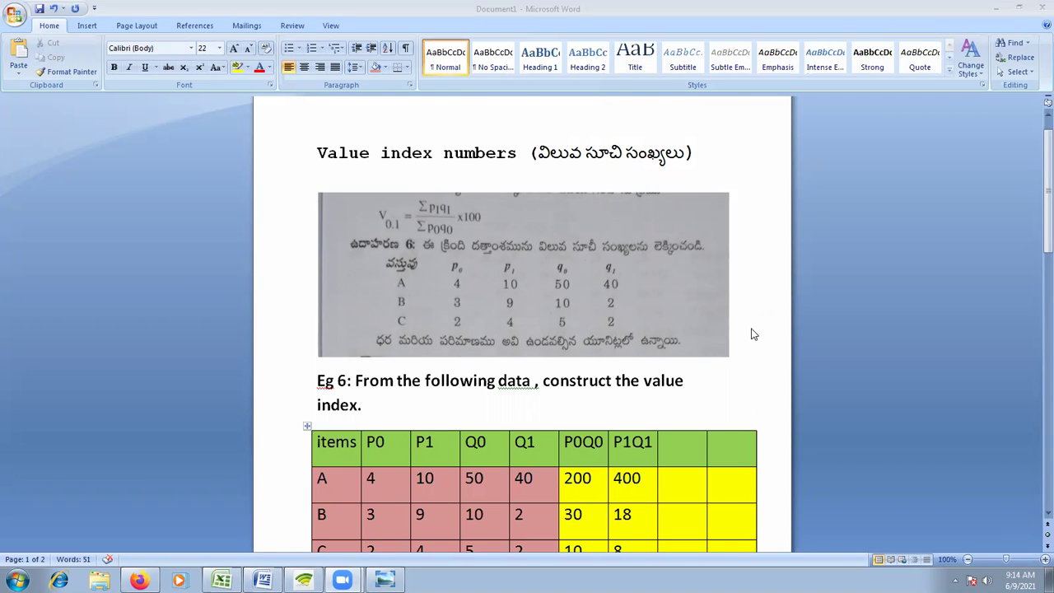
{"action": "scroll", "coordinate": [751, 330], "scroll_direction": "down", "scroll_amount": 3}
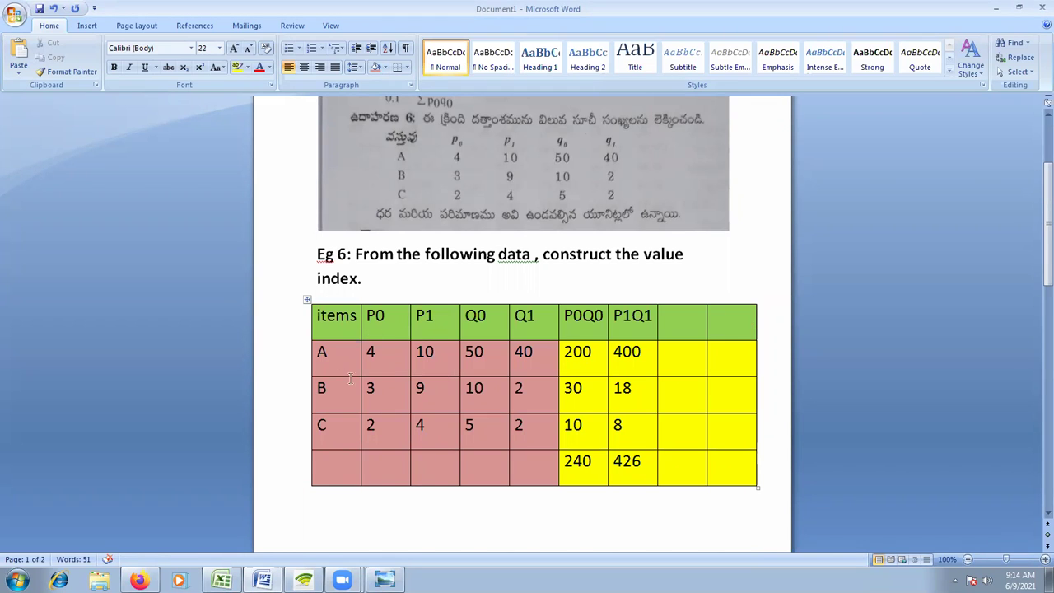
{"action": "left_click_drag", "start_coordinate": [352, 359], "coordinate": [511, 468]}
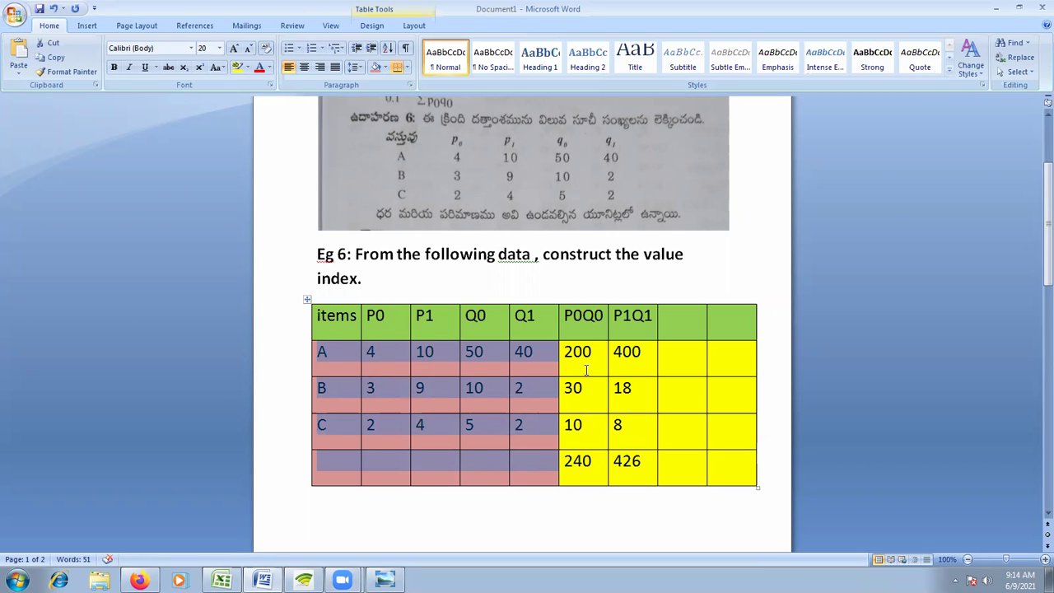
{"action": "mouse_move", "coordinate": [575, 354]}
{"action": "left_mouse_down"}
{"action": "mouse_move", "coordinate": [606, 474]}
{"action": "mouse_move", "coordinate": [637, 461]}
{"action": "left_mouse_up"}
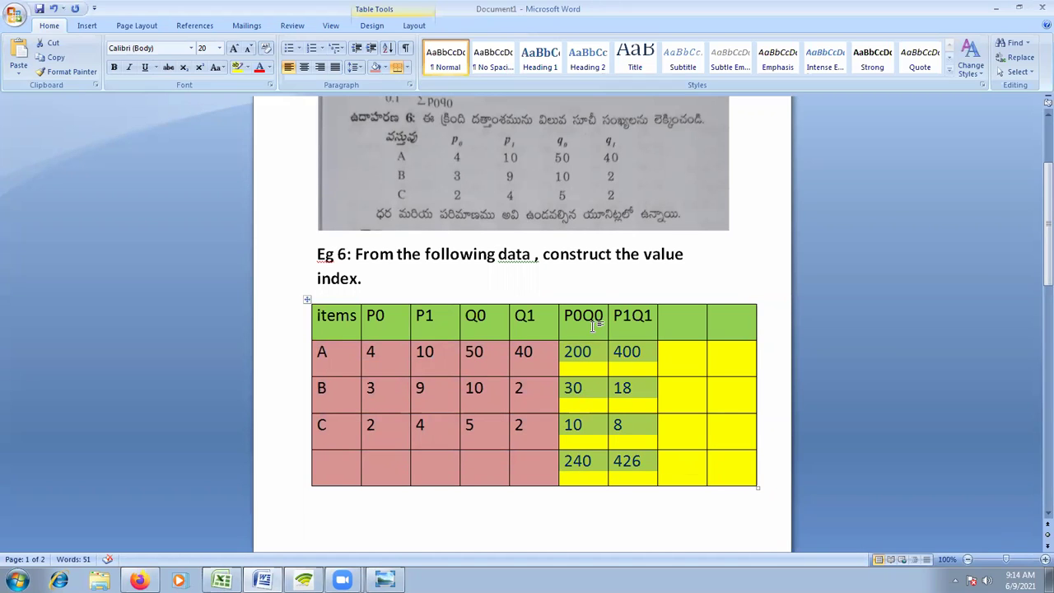
{"action": "left_click", "coordinate": [567, 467]}
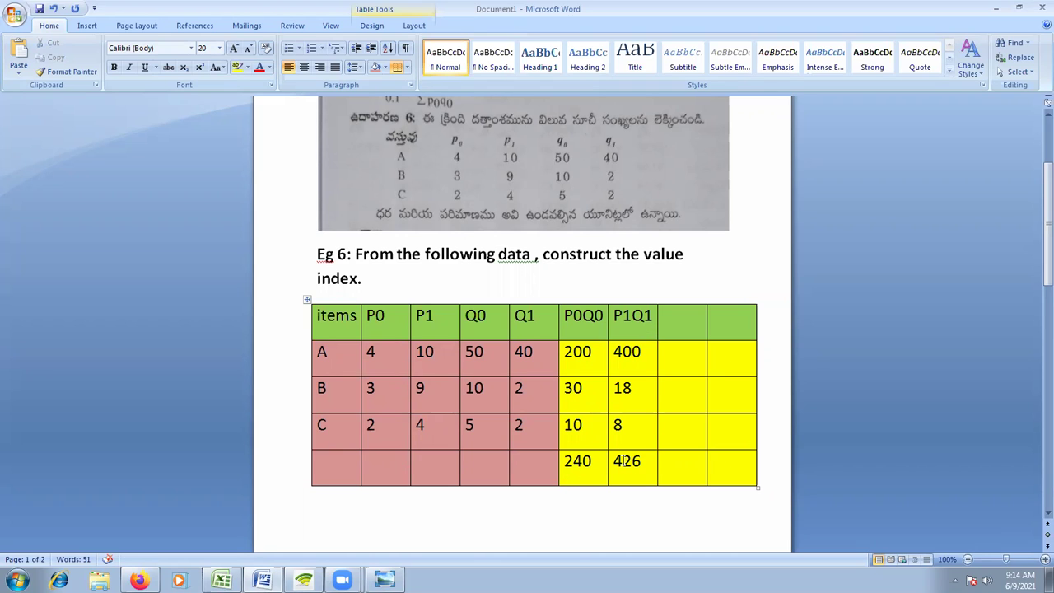
{"action": "scroll", "coordinate": [624, 461], "scroll_direction": "down", "scroll_amount": 2}
{"action": "scroll", "coordinate": [624, 461], "scroll_direction": "down", "scroll_amount": 3}
{"action": "scroll", "coordinate": [624, 459], "scroll_direction": "down", "scroll_amount": 3}
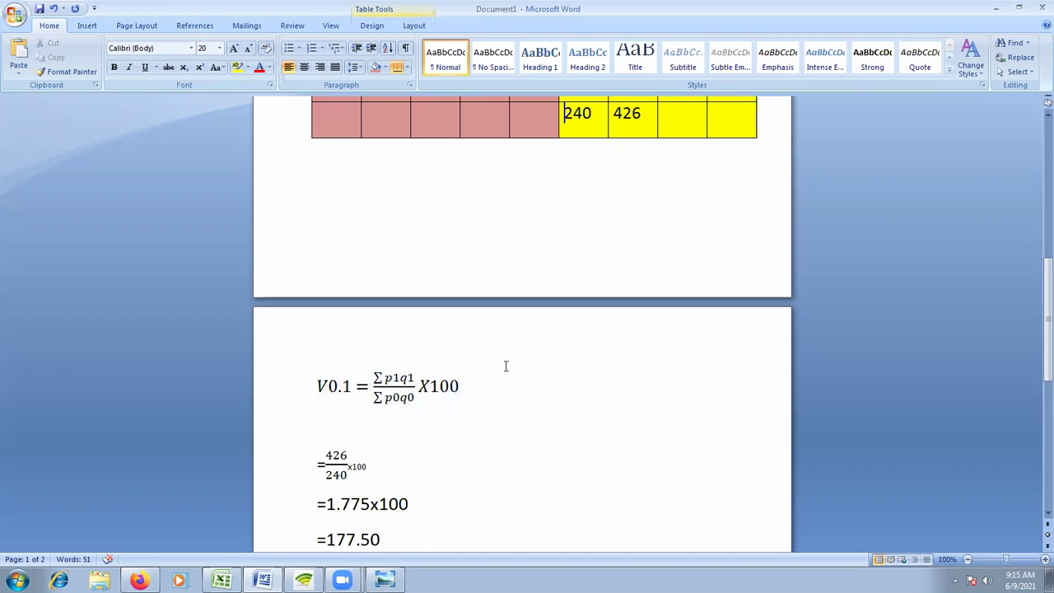
{"action": "scroll", "coordinate": [505, 366], "scroll_direction": "up", "scroll_amount": 5}
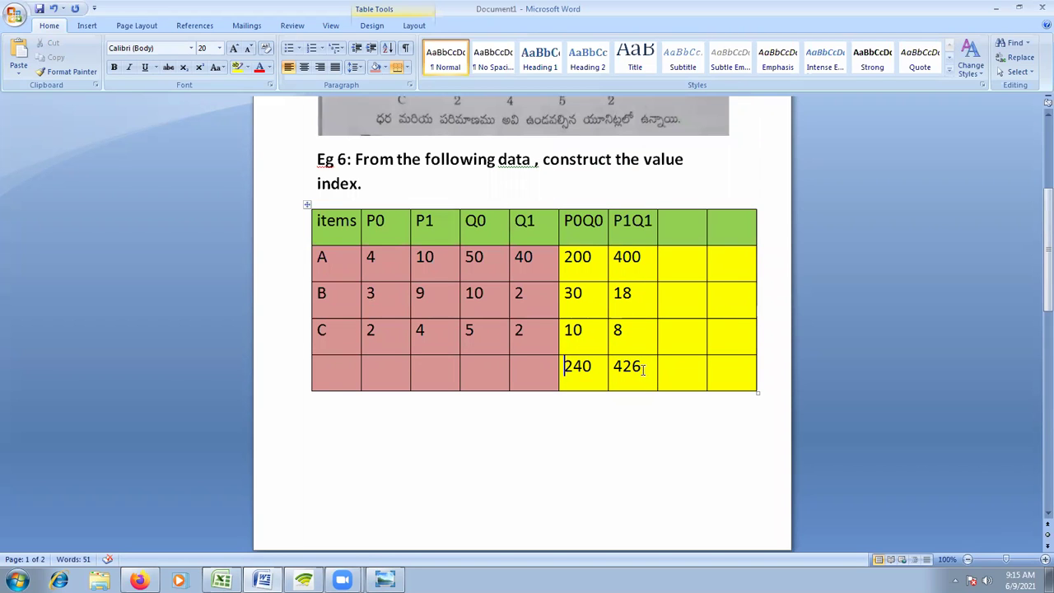
{"action": "left_click_drag", "start_coordinate": [644, 369], "coordinate": [589, 356]}
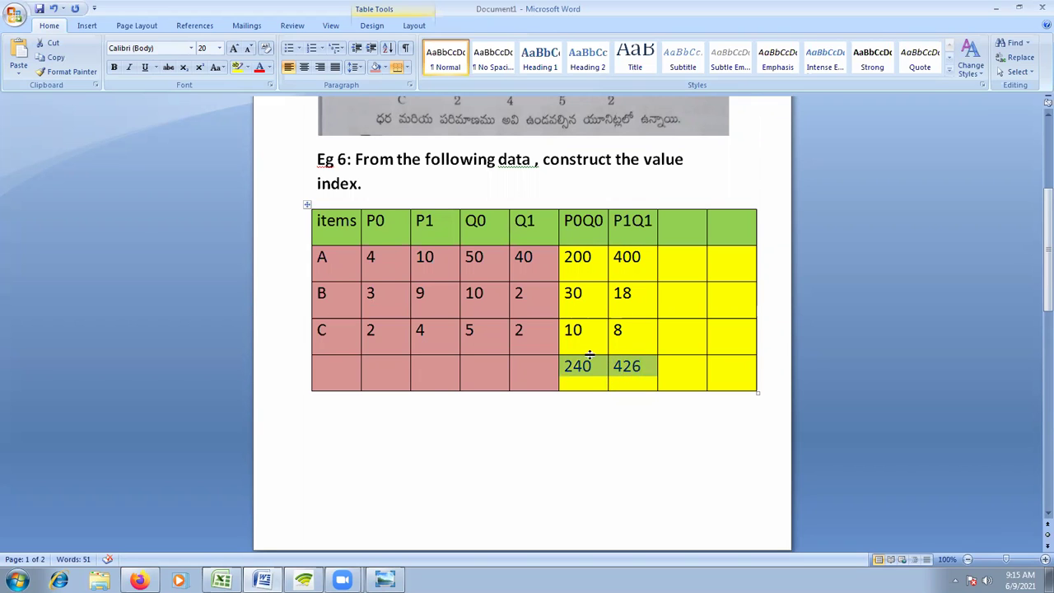
{"action": "scroll", "coordinate": [590, 356], "scroll_direction": "down", "scroll_amount": 5}
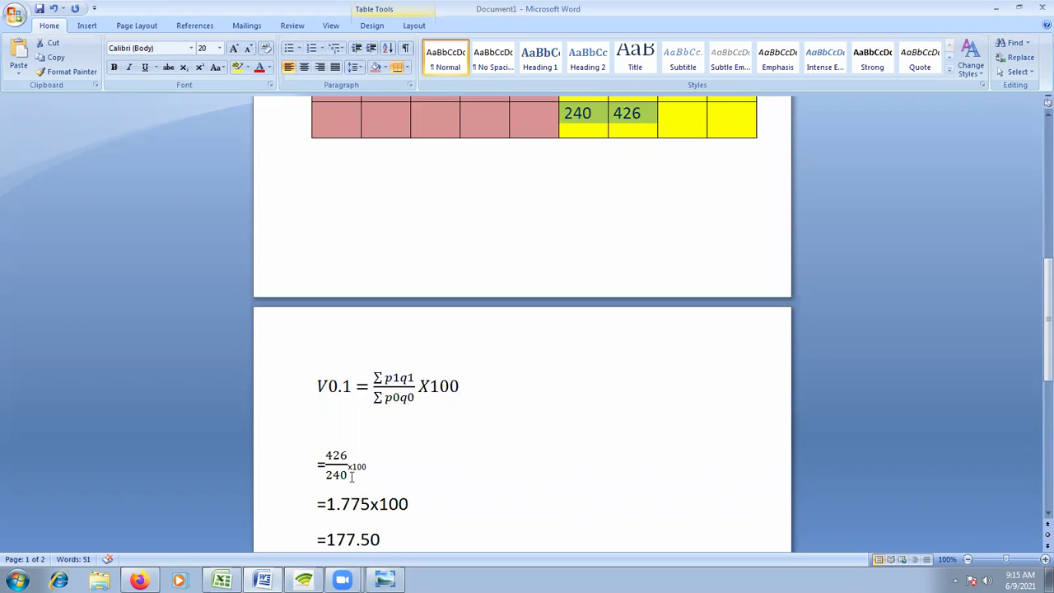
{"action": "scroll", "coordinate": [469, 421], "scroll_direction": "down", "scroll_amount": 1}
{"action": "scroll", "coordinate": [473, 426], "scroll_direction": "down", "scroll_amount": 1}
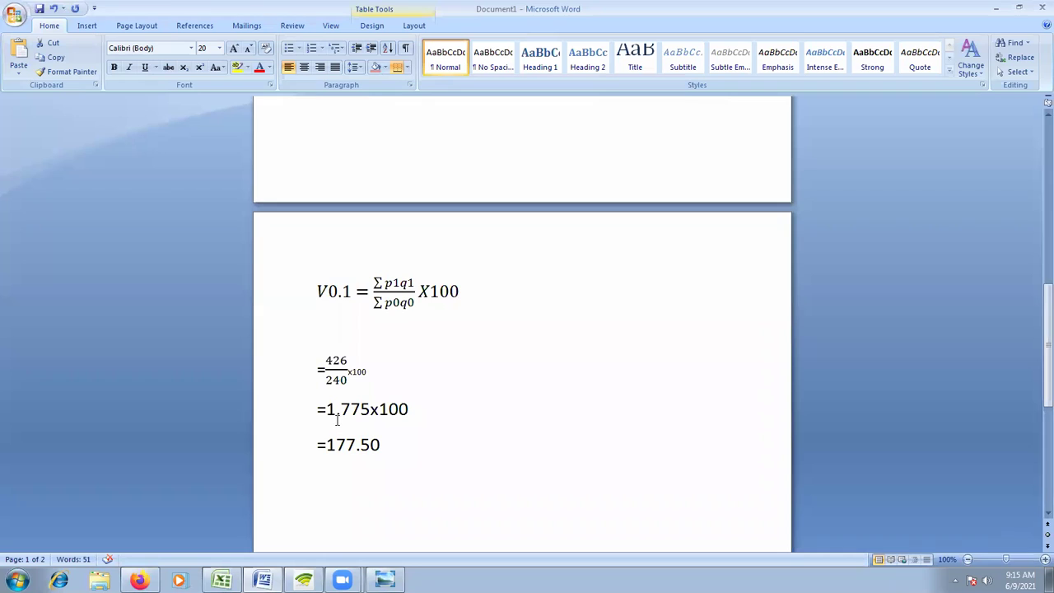
{"action": "left_click", "coordinate": [352, 361]}
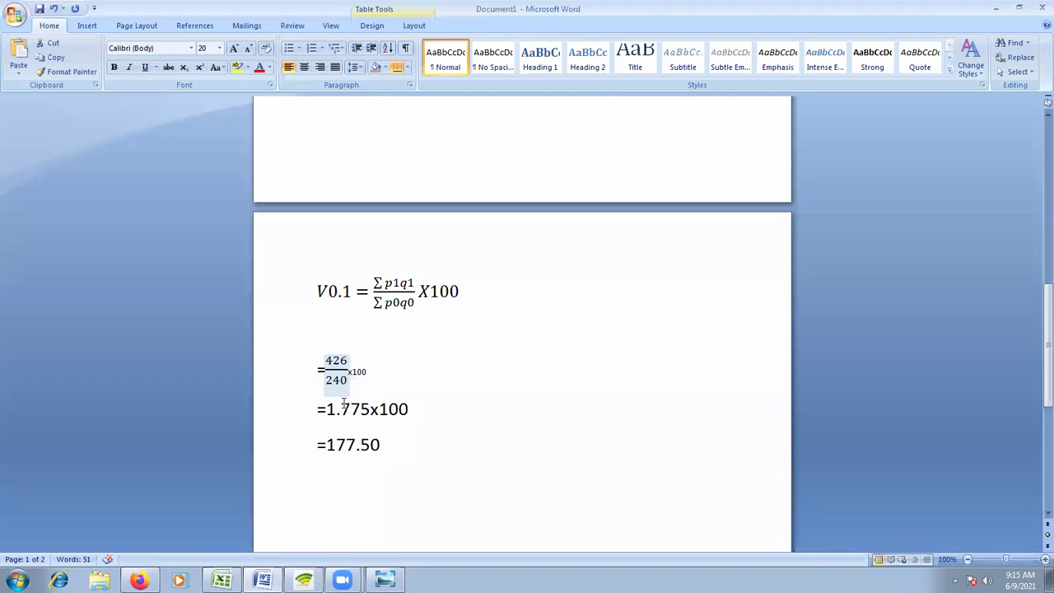